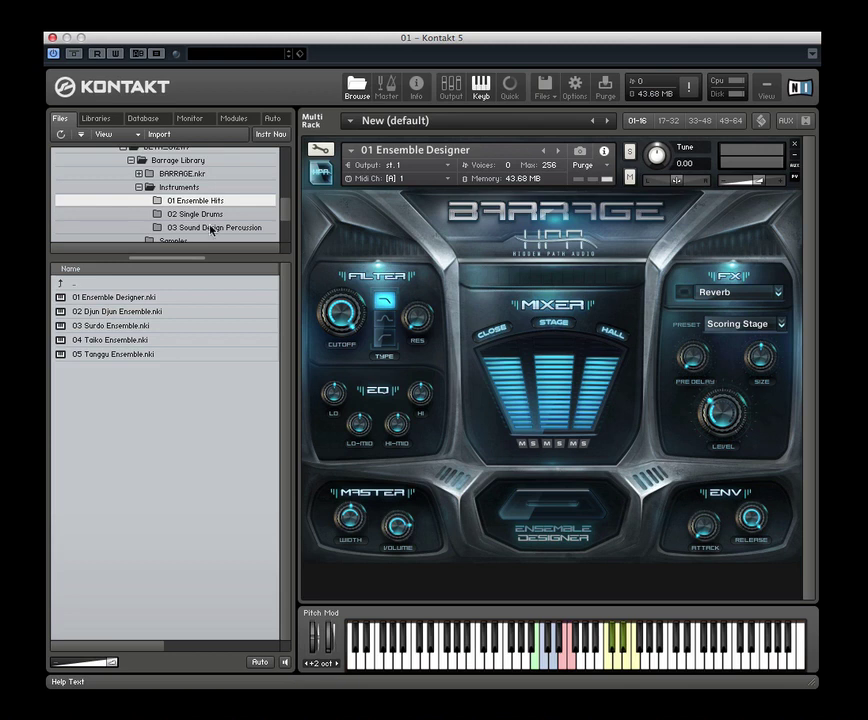
{"action": "left_click", "coordinate": [178, 187]}
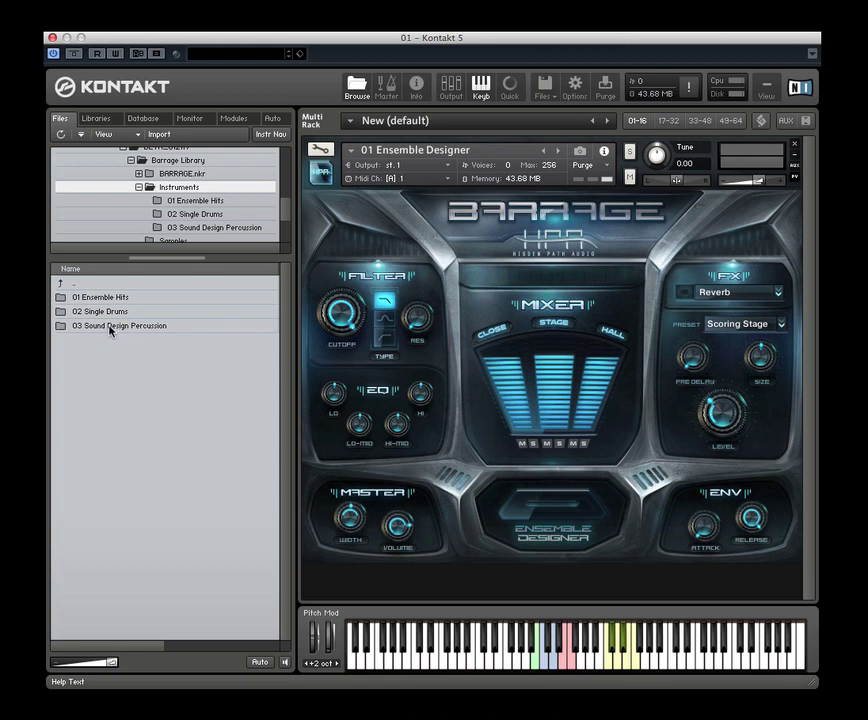
{"action": "left_click", "coordinate": [188, 201]}
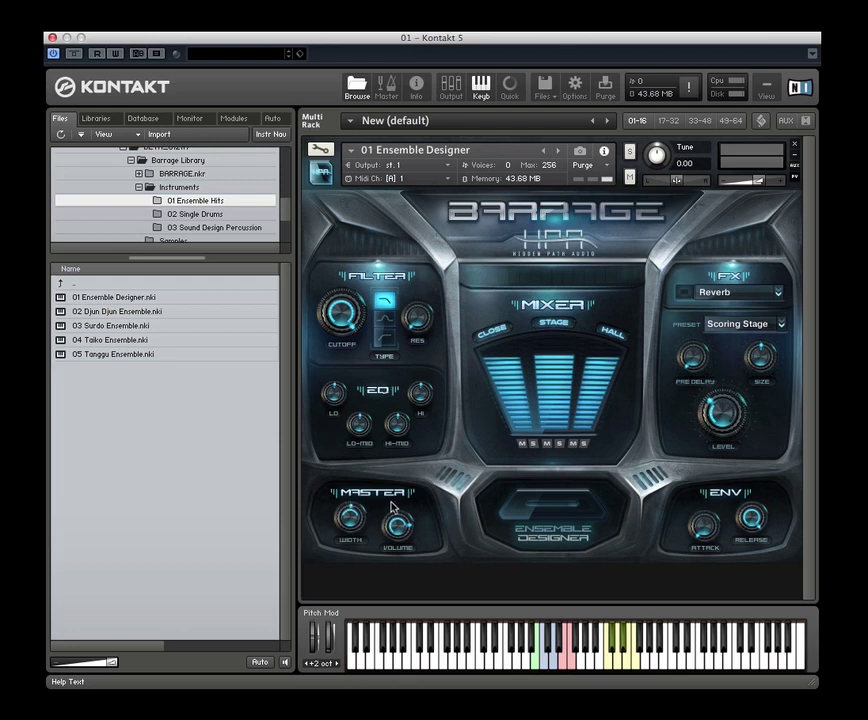
{"action": "left_click", "coordinate": [779, 293]}
{"action": "left_click", "coordinate": [705, 310]}
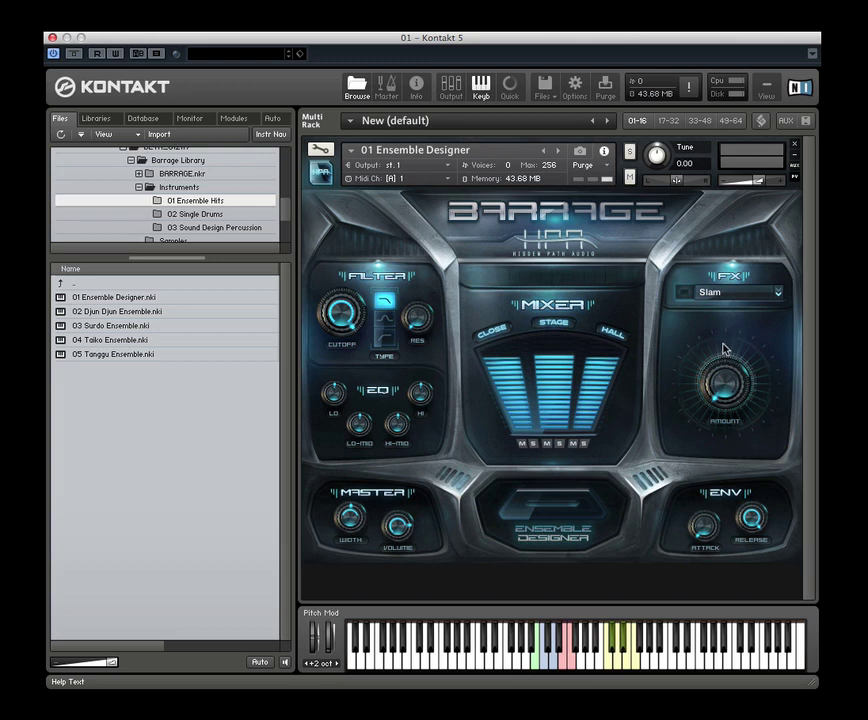
{"action": "left_click", "coordinate": [778, 294]}
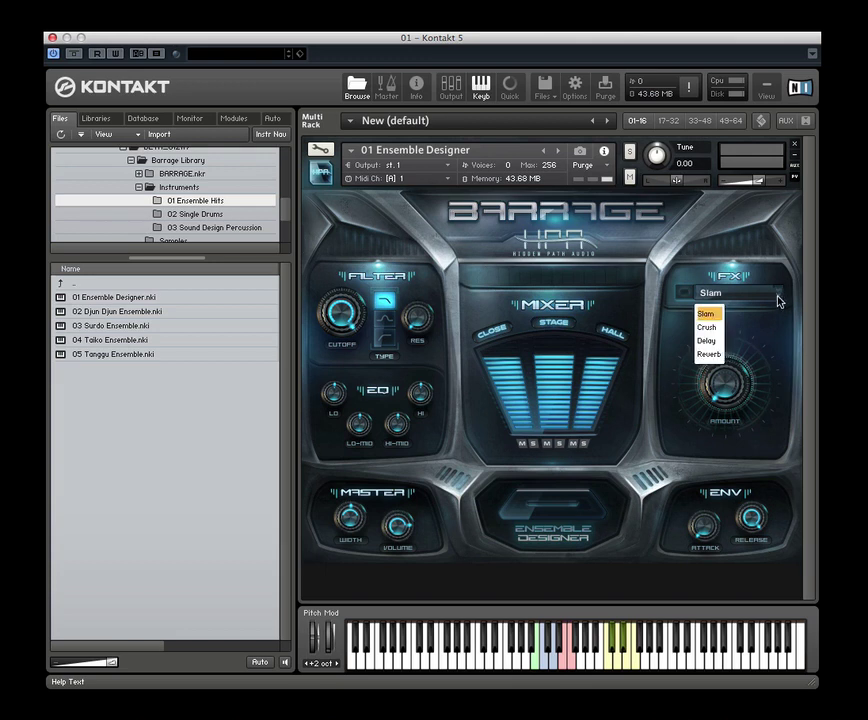
{"action": "left_click", "coordinate": [713, 328]}
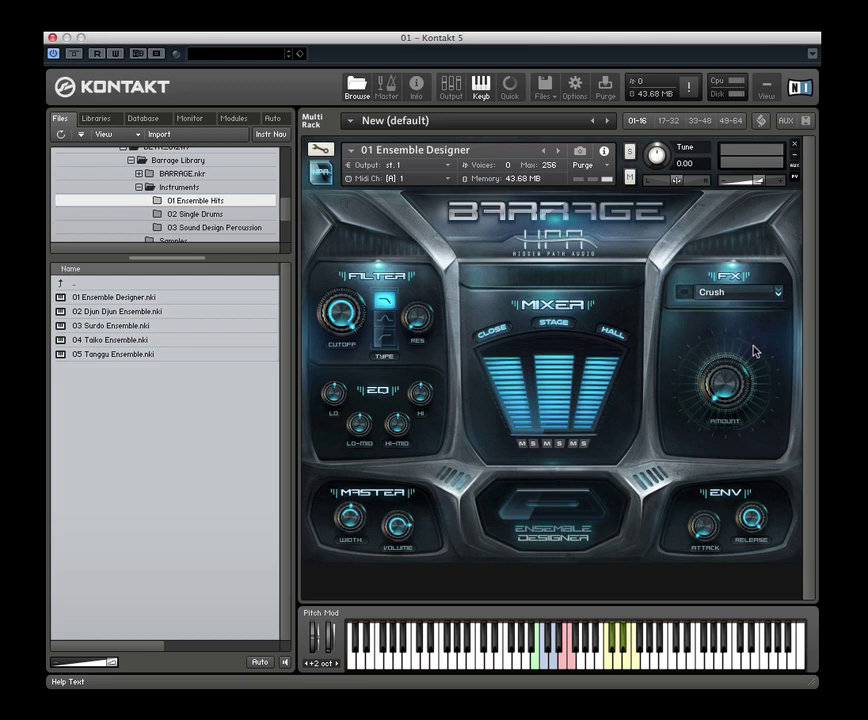
{"action": "left_click", "coordinate": [776, 292]}
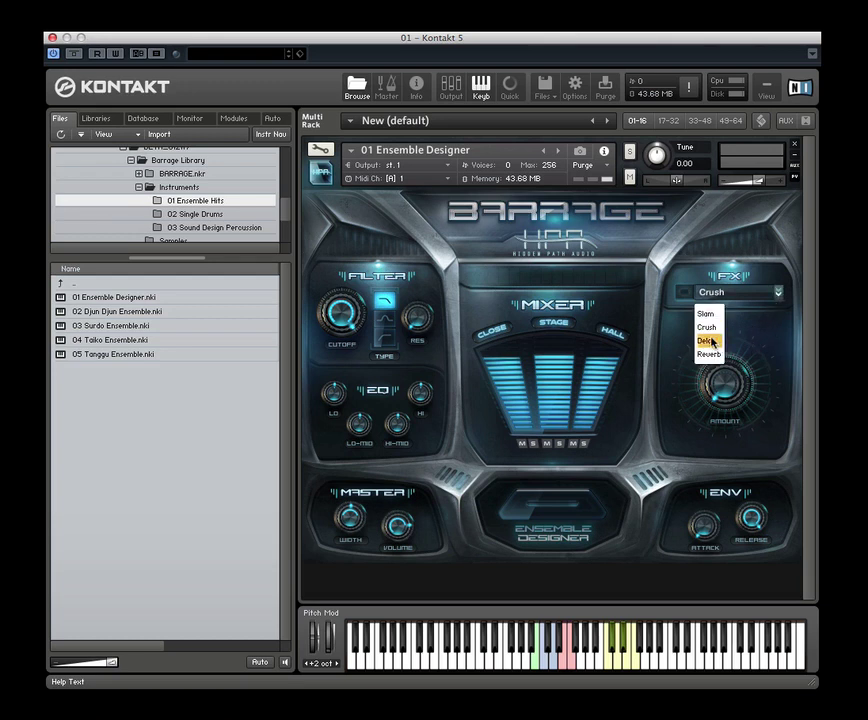
{"action": "left_click", "coordinate": [735, 343]}
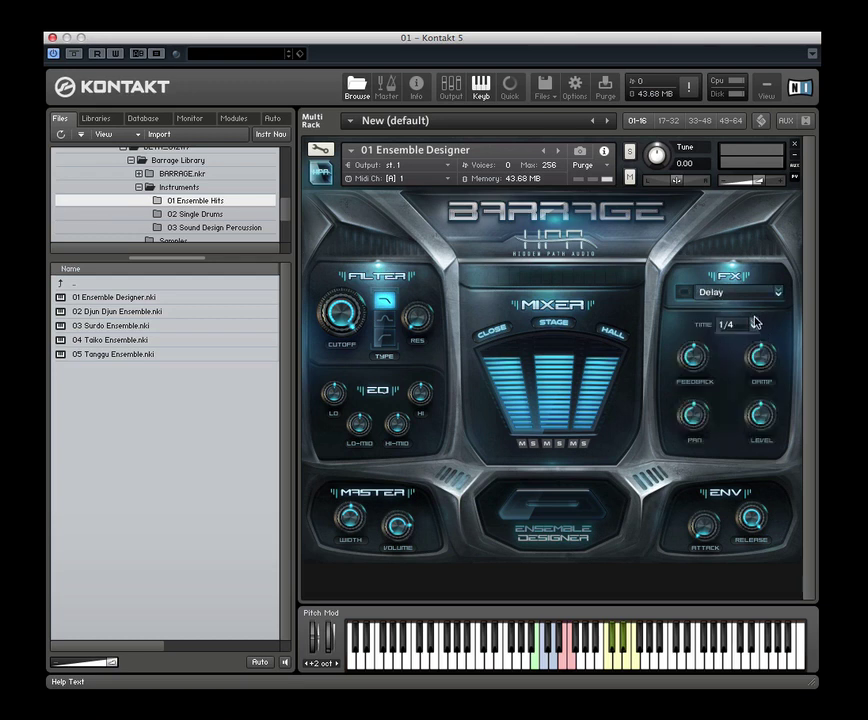
{"action": "left_click", "coordinate": [754, 326]}
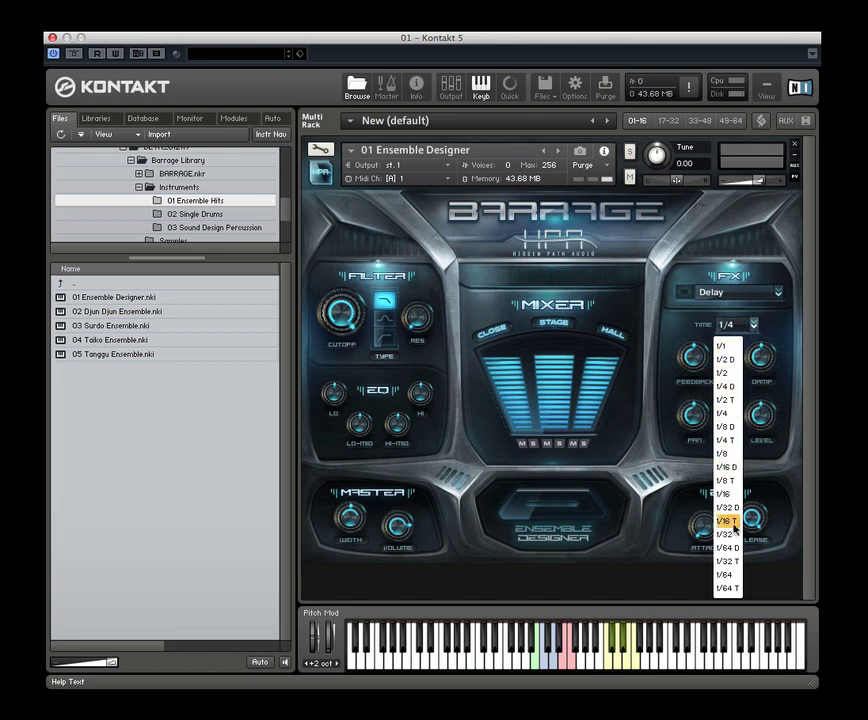
{"action": "left_click", "coordinate": [779, 296]}
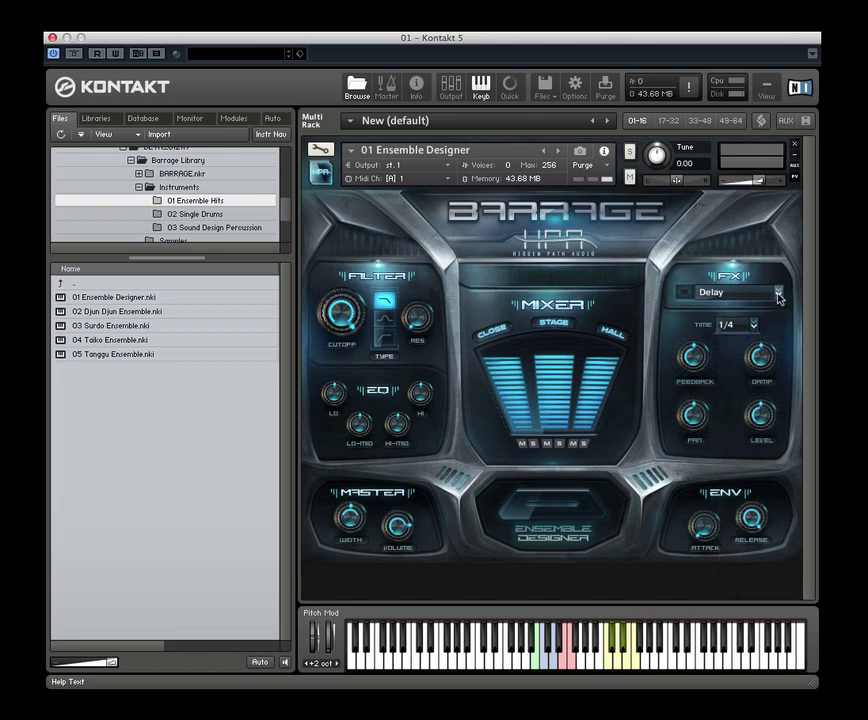
{"action": "left_click", "coordinate": [779, 293]}
{"action": "left_click", "coordinate": [709, 354]}
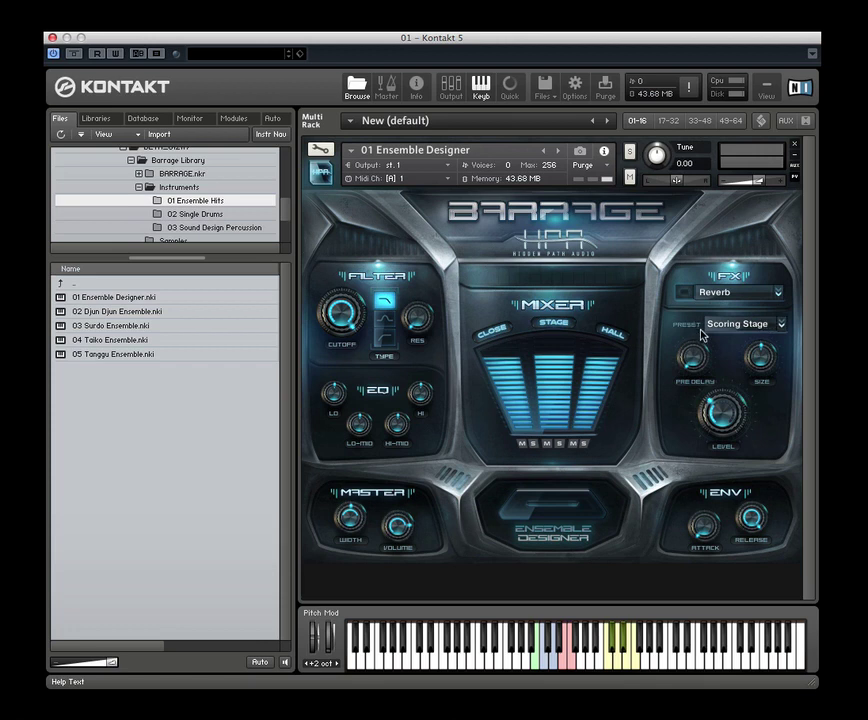
{"action": "left_click", "coordinate": [779, 324]}
{"action": "left_click", "coordinate": [690, 331]}
{"action": "left_click", "coordinate": [684, 292]}
{"action": "left_click", "coordinate": [684, 292]}
{"action": "left_click", "coordinate": [493, 335]}
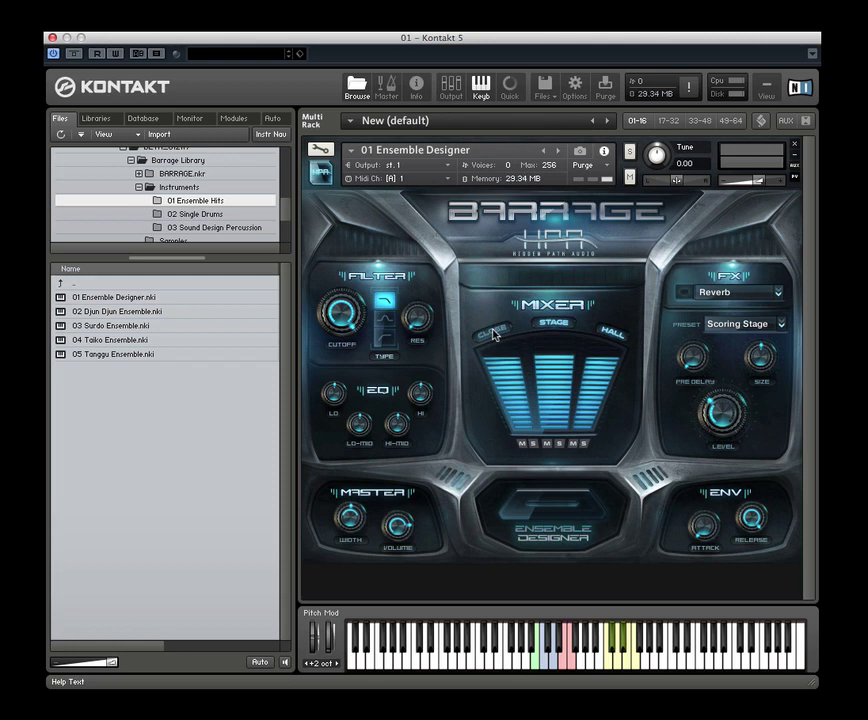
{"action": "left_click", "coordinate": [496, 335]}
{"action": "mouse_move", "coordinate": [510, 372]}
{"action": "left_mouse_down"}
{"action": "mouse_move", "coordinate": [519, 452]}
{"action": "mouse_move", "coordinate": [513, 372]}
{"action": "left_mouse_up"}
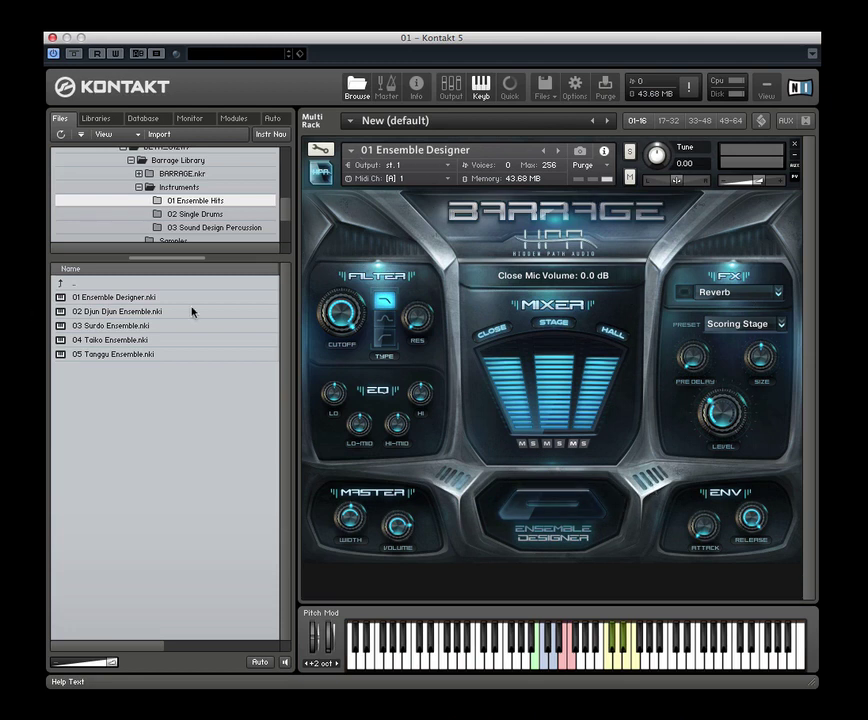
- Switch Barrage to its Ensemble Designer page showing the Sub, Hits, Accent and Tail grid
{"action": "left_click", "coordinate": [537, 514]}
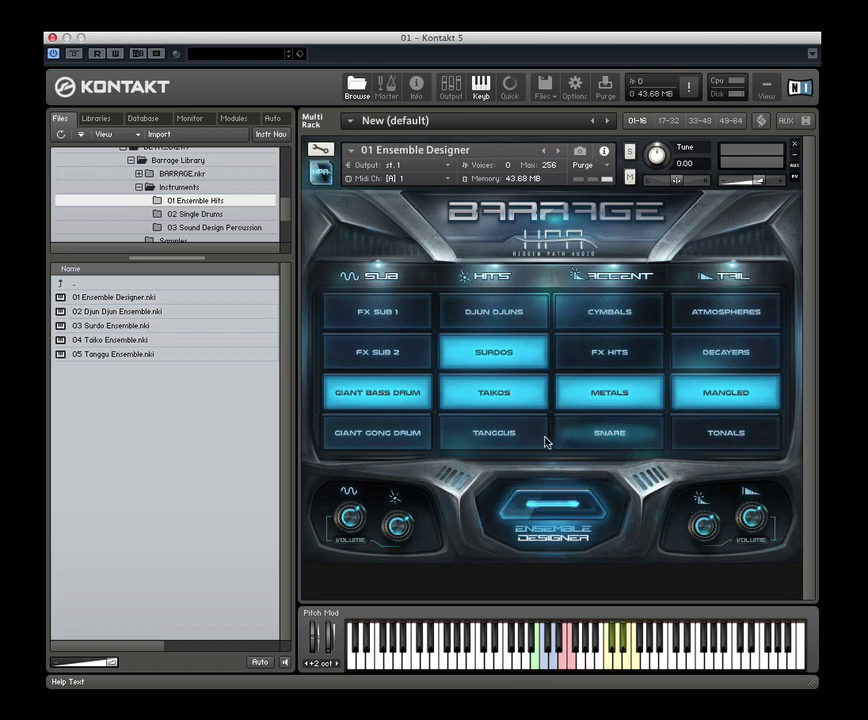
- Add Tanggus, Snare, Giant Gong Drum, FX Sub 1 and Decayers; drop Metals, Giant Bass Drum and Mangled
{"action": "left_click", "coordinate": [497, 435]}
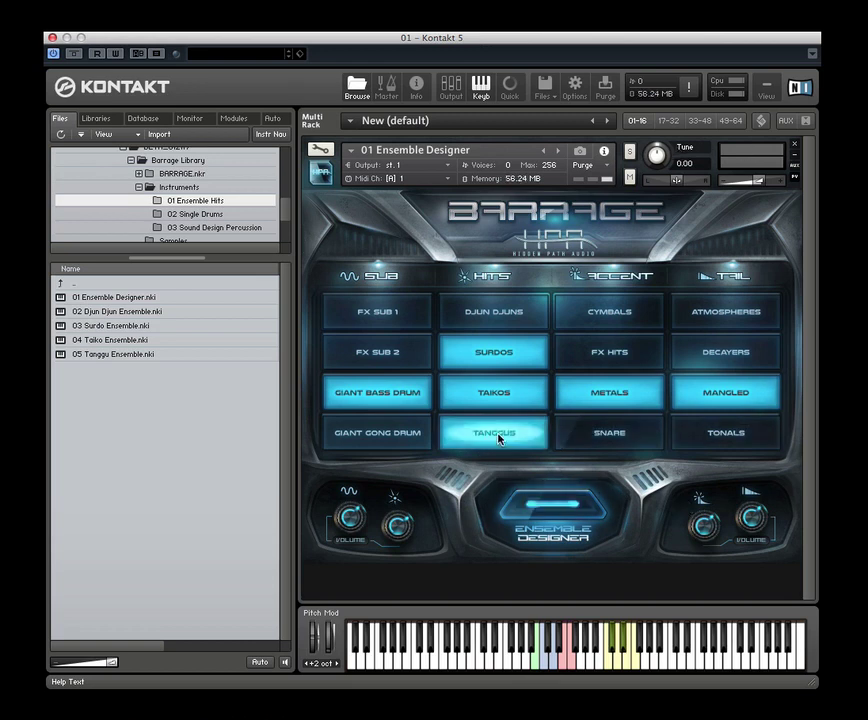
{"action": "left_click", "coordinate": [615, 428]}
{"action": "left_click", "coordinate": [604, 402]}
{"action": "left_click", "coordinate": [388, 428]}
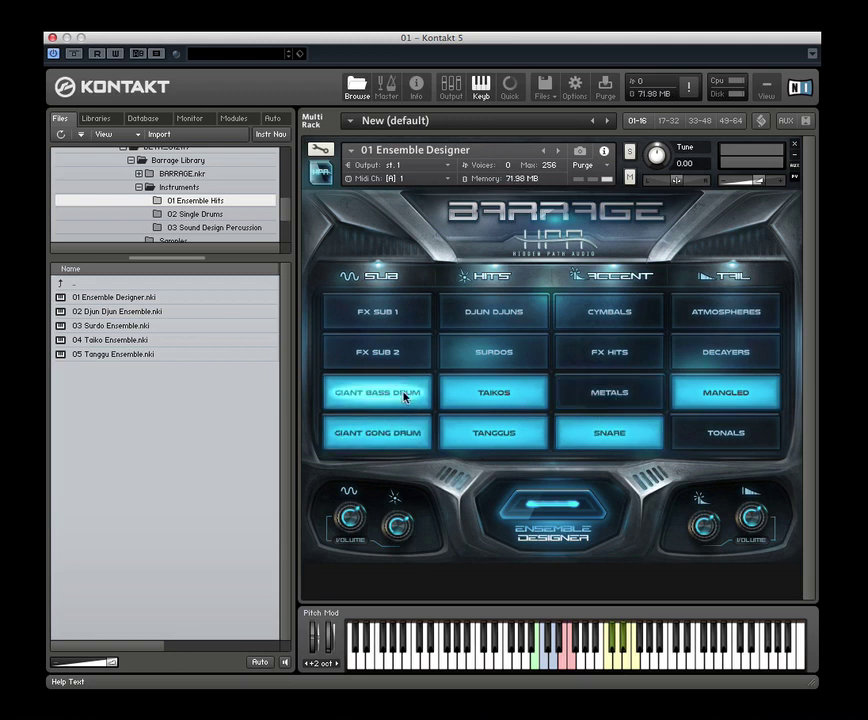
{"action": "left_click", "coordinate": [365, 393]}
{"action": "left_click", "coordinate": [397, 310]}
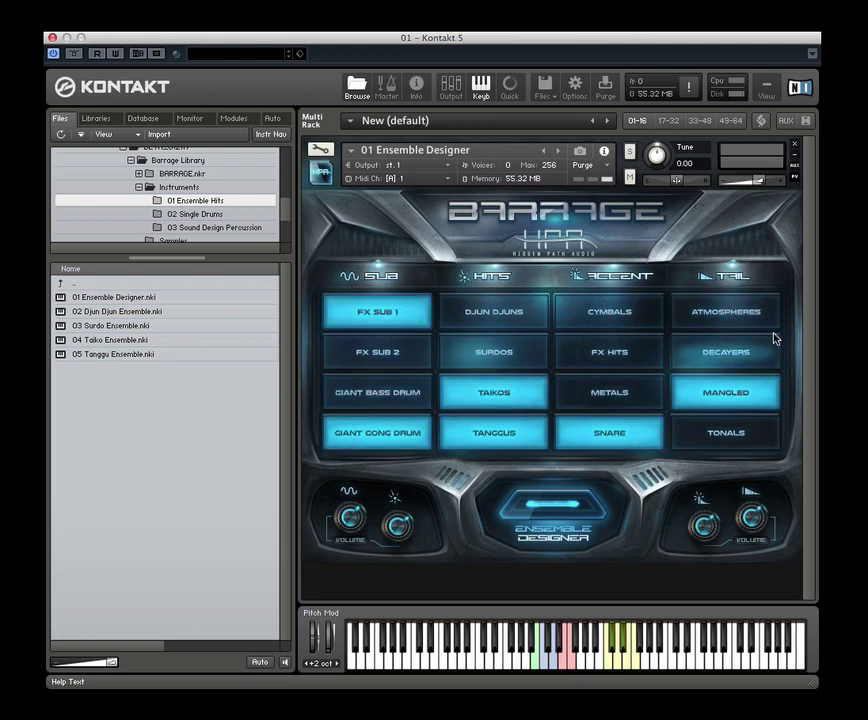
{"action": "left_click", "coordinate": [748, 356]}
{"action": "left_click", "coordinate": [743, 395]}
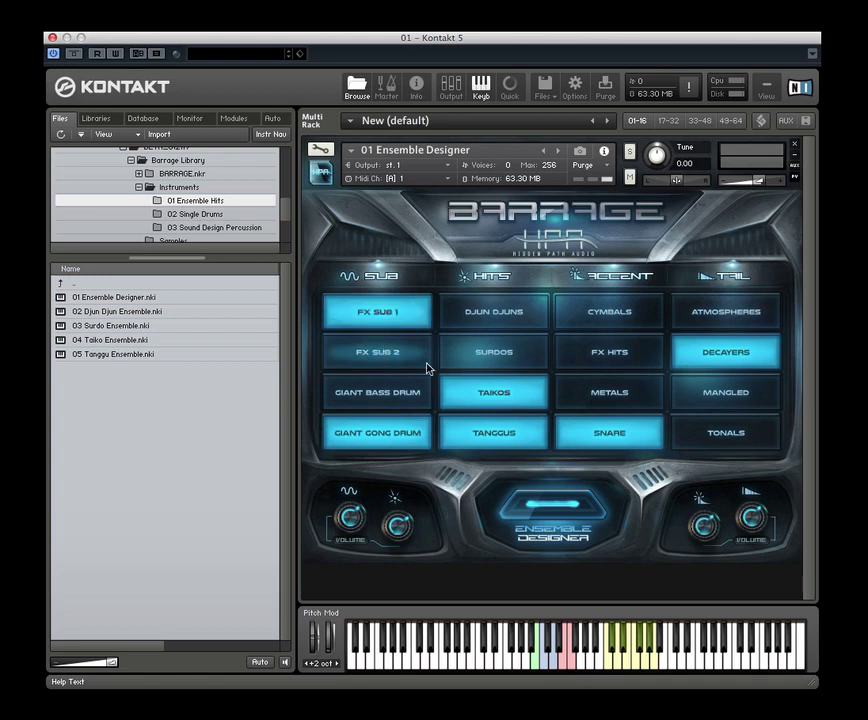
{"action": "left_click", "coordinate": [497, 395]}
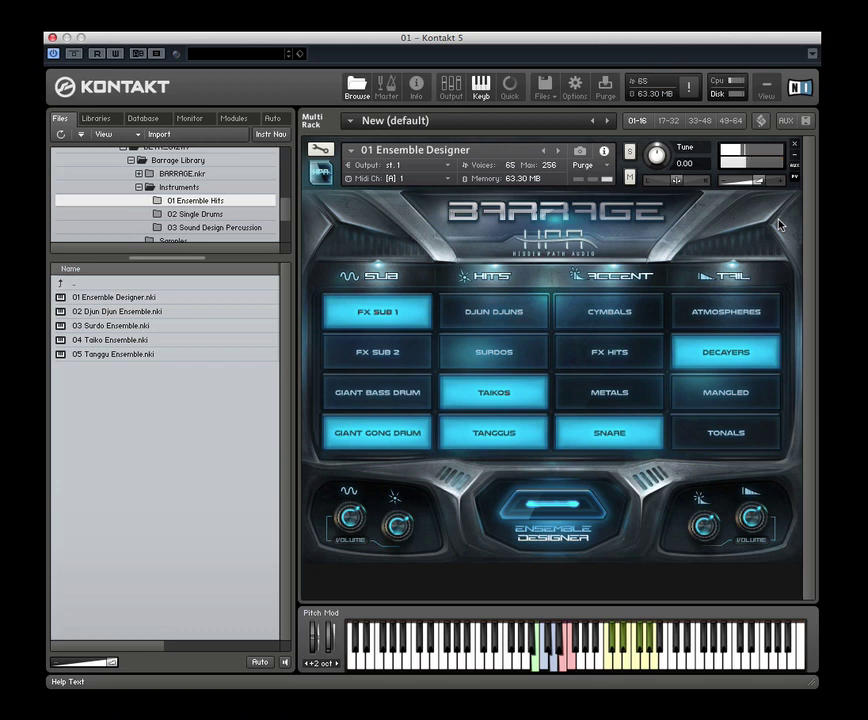
- Drop FX Sub 1, Taikos, Giant Gong Drum and Snare from the grid; add Giant Bass Drum and Surdos
{"action": "left_click", "coordinate": [377, 312]}
{"action": "left_click", "coordinate": [422, 388]}
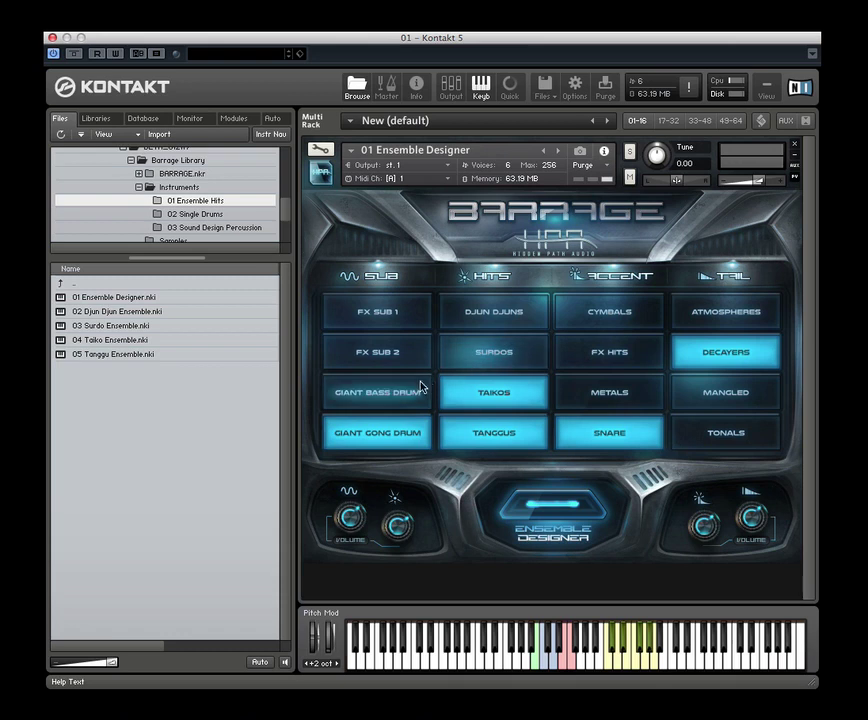
{"action": "left_click", "coordinate": [492, 345]}
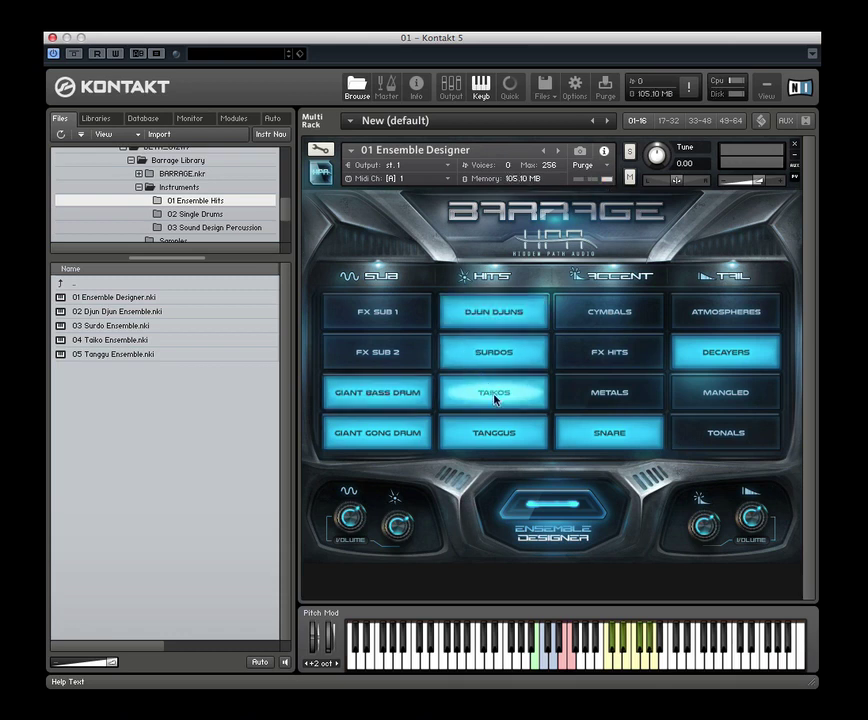
{"action": "left_click", "coordinate": [500, 407]}
{"action": "left_click", "coordinate": [397, 447]}
{"action": "left_click", "coordinate": [612, 447]}
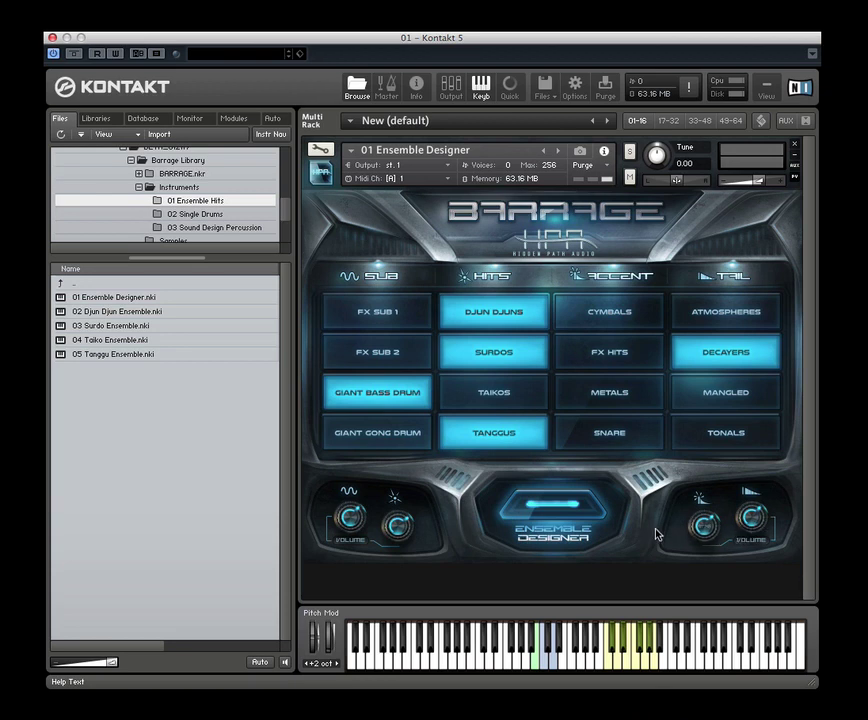
- Return to the mixer, briefly solo then unsolo the close, stage and hall mics, and end on the mixer page
{"action": "left_click", "coordinate": [535, 512]}
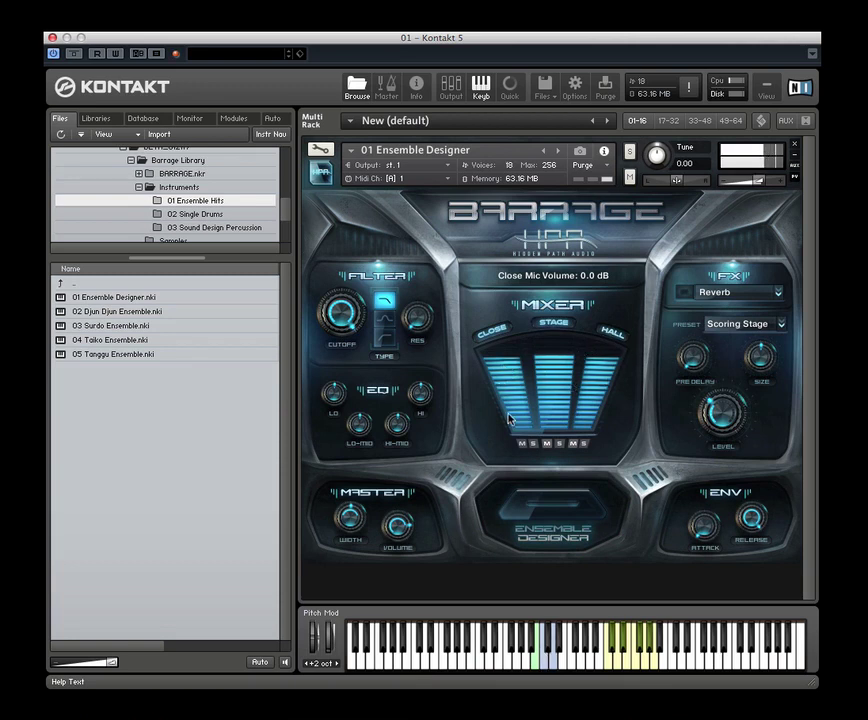
{"action": "left_click", "coordinate": [535, 444]}
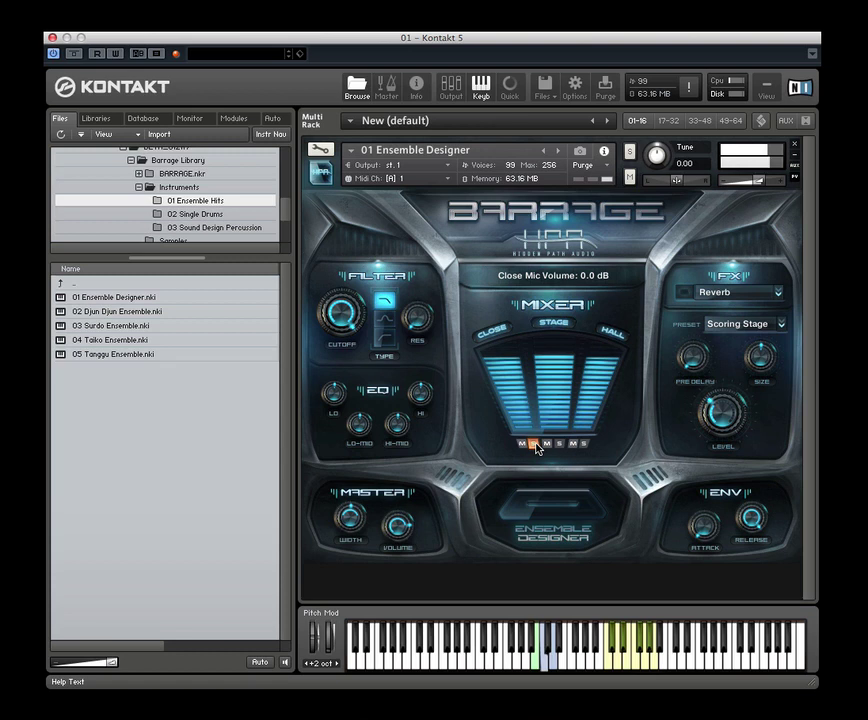
{"action": "left_click", "coordinate": [535, 444]}
{"action": "left_click", "coordinate": [560, 446]}
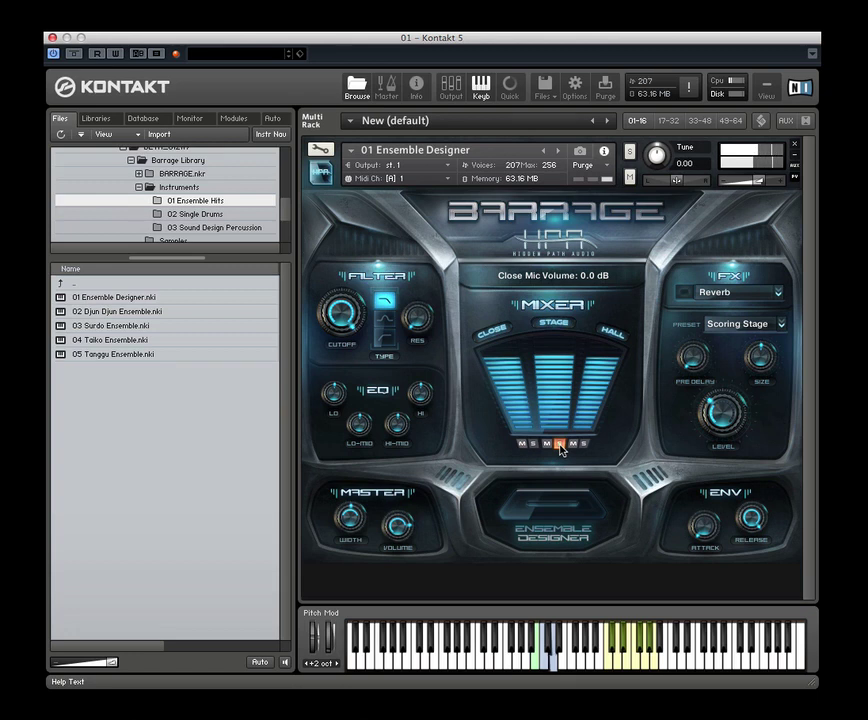
{"action": "left_click", "coordinate": [560, 446]}
{"action": "left_click", "coordinate": [585, 444]}
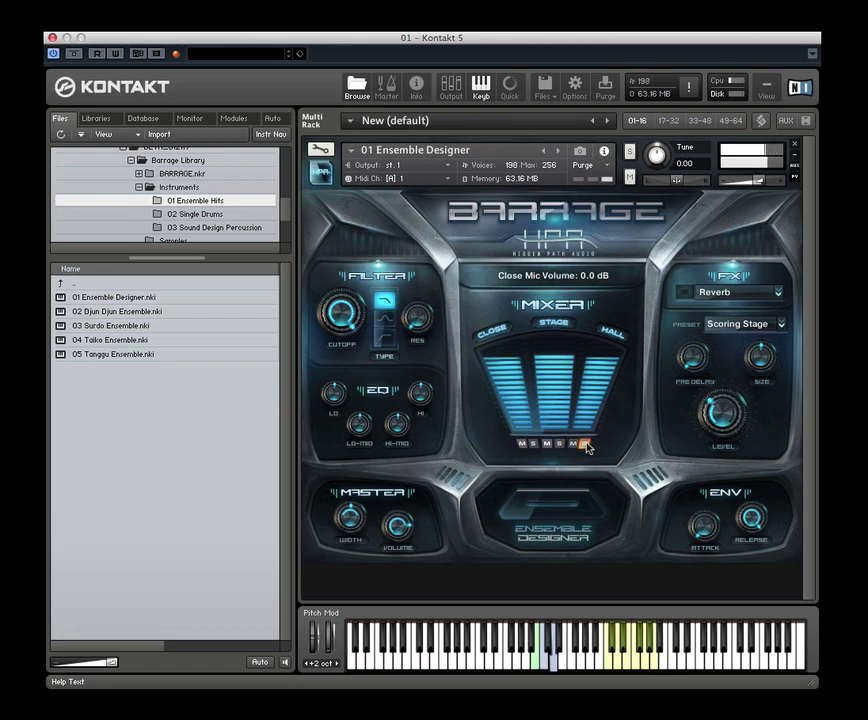
{"action": "left_click", "coordinate": [585, 444]}
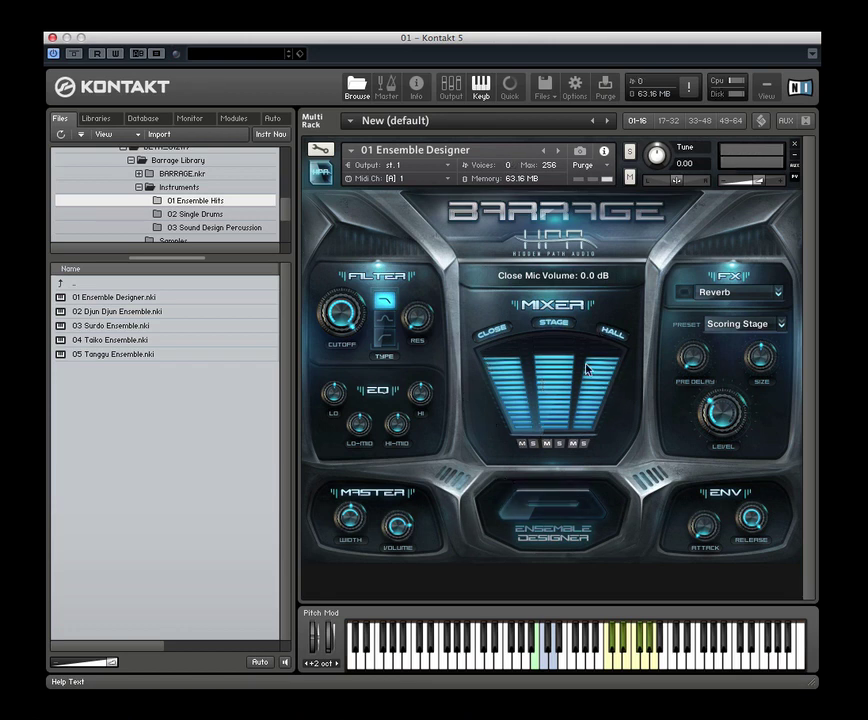
{"action": "left_click", "coordinate": [557, 514]}
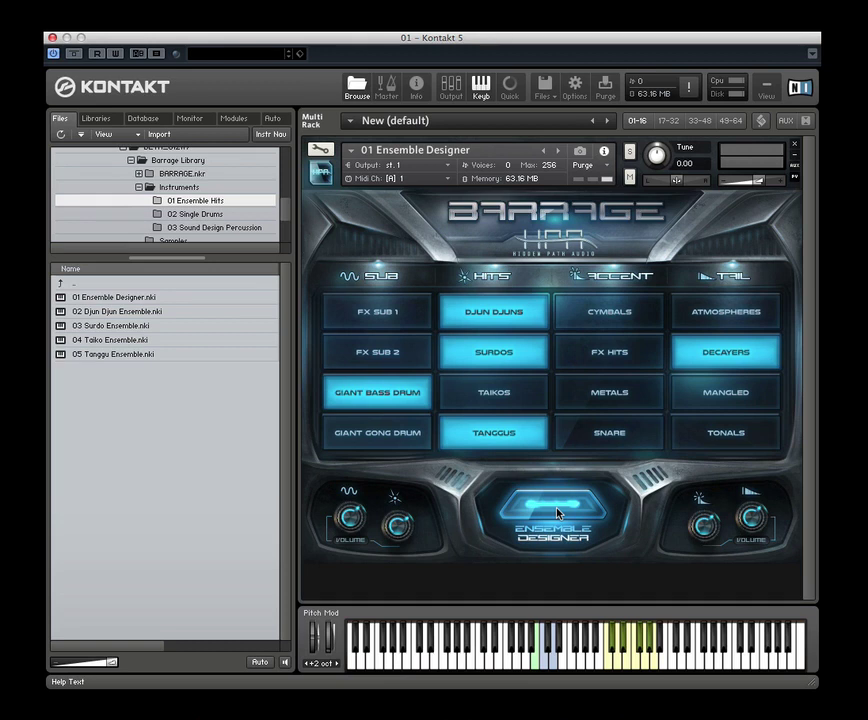
{"action": "left_click", "coordinate": [557, 513]}
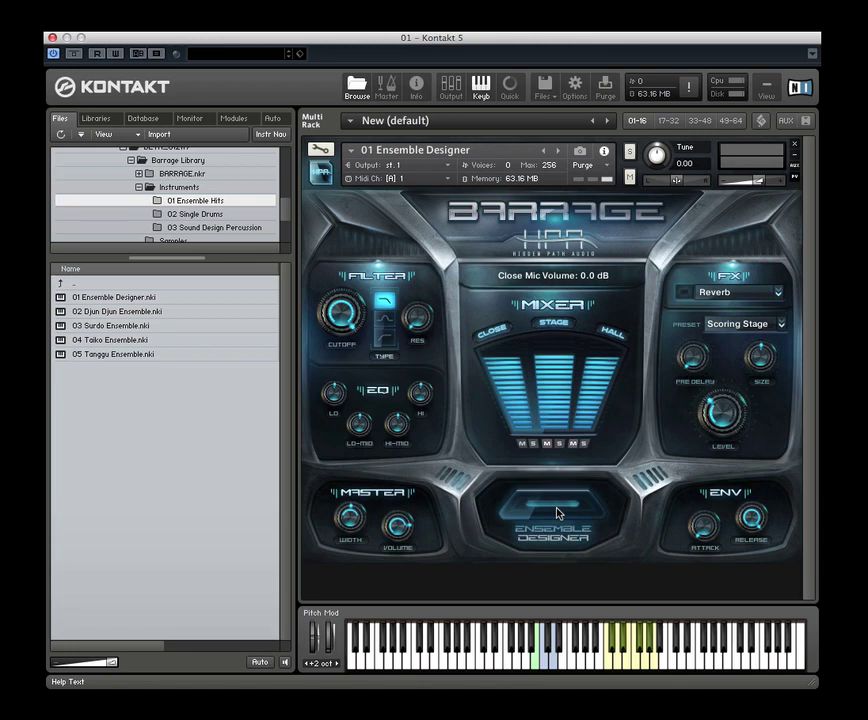